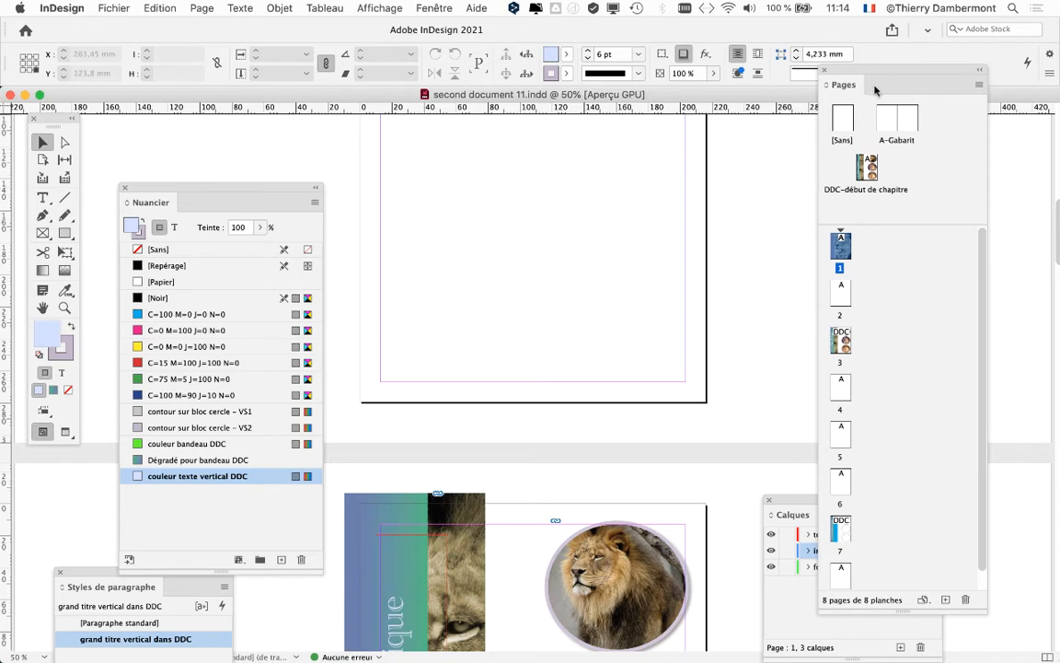
Shorten the Pages panel and move it closer to the document page.
left_click_drag(986, 609, 987, 372)
left_click_drag(861, 68, 736, 142)
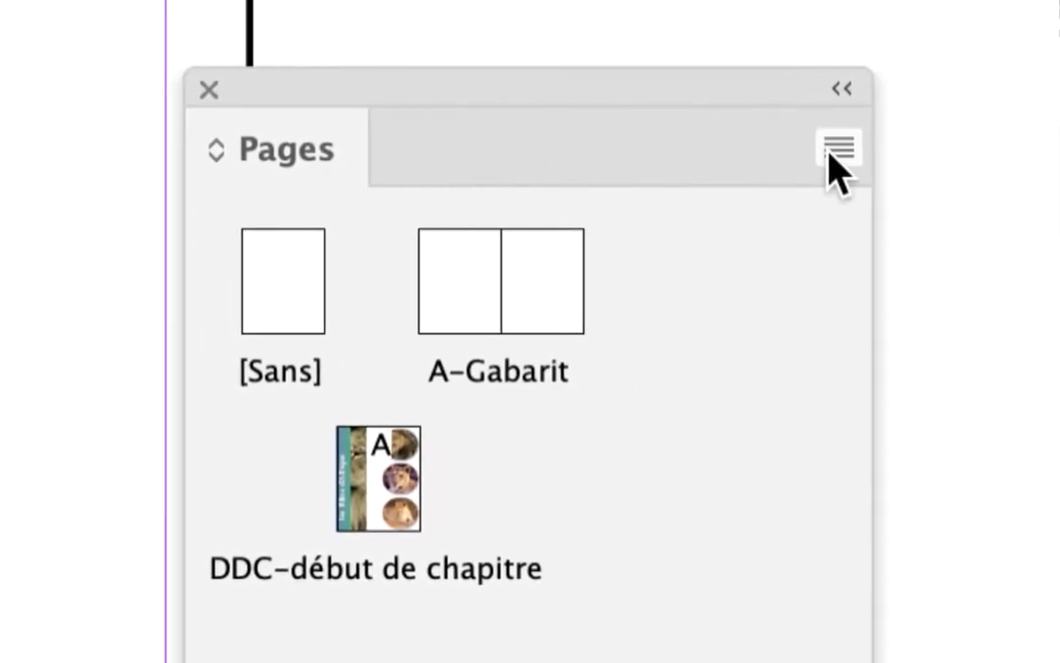
left_click(837, 155)
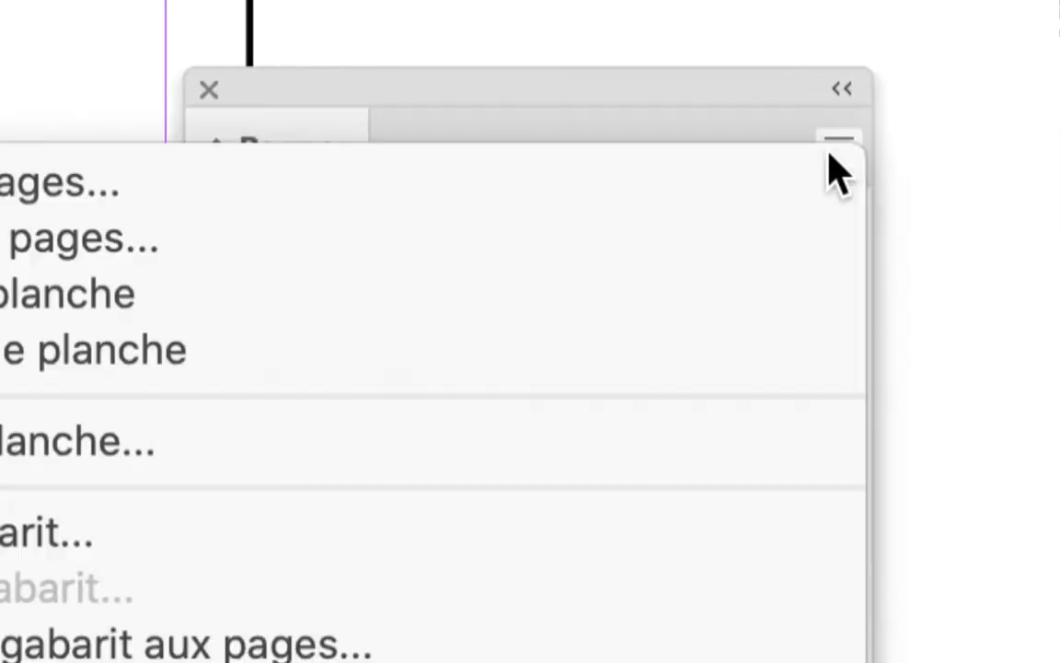
left_click(802, 137)
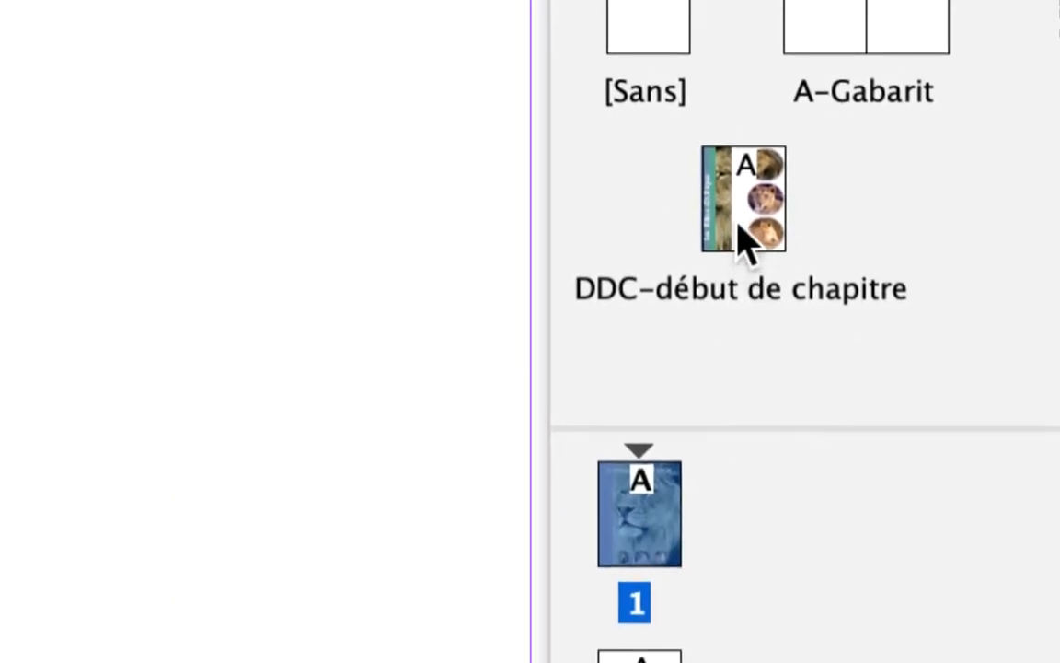
left_click(744, 241)
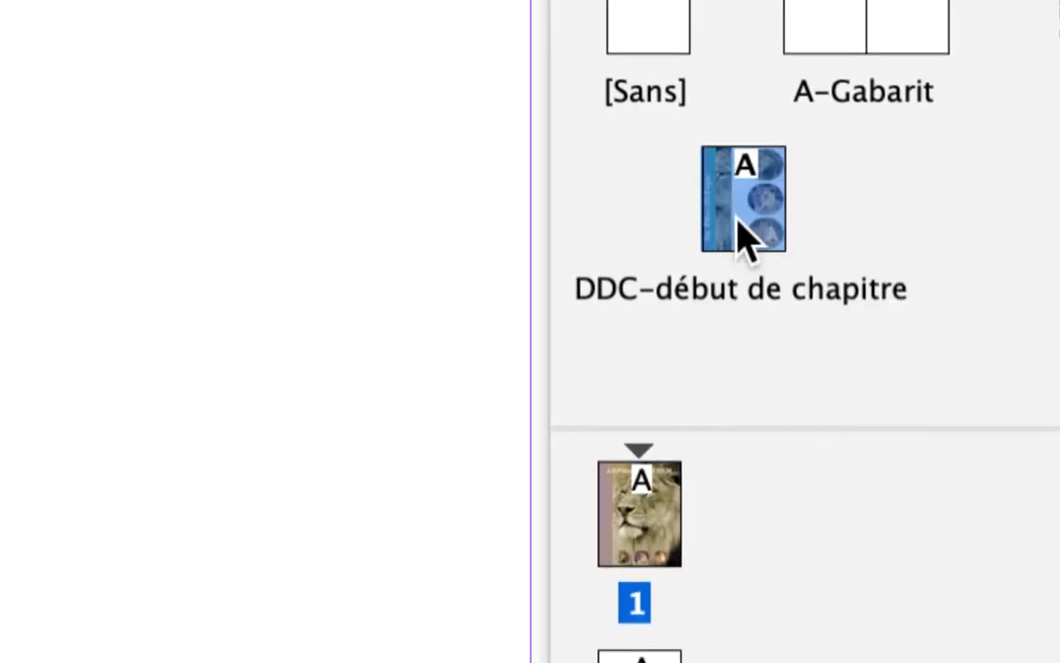
left_click_drag(744, 241, 669, 509)
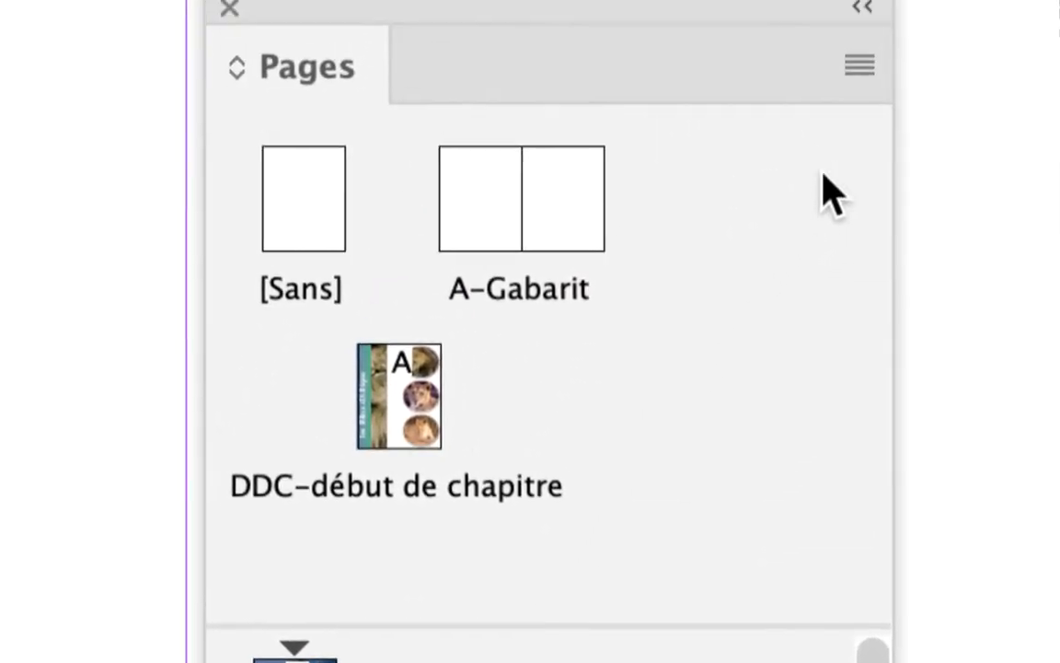
left_click(859, 65)
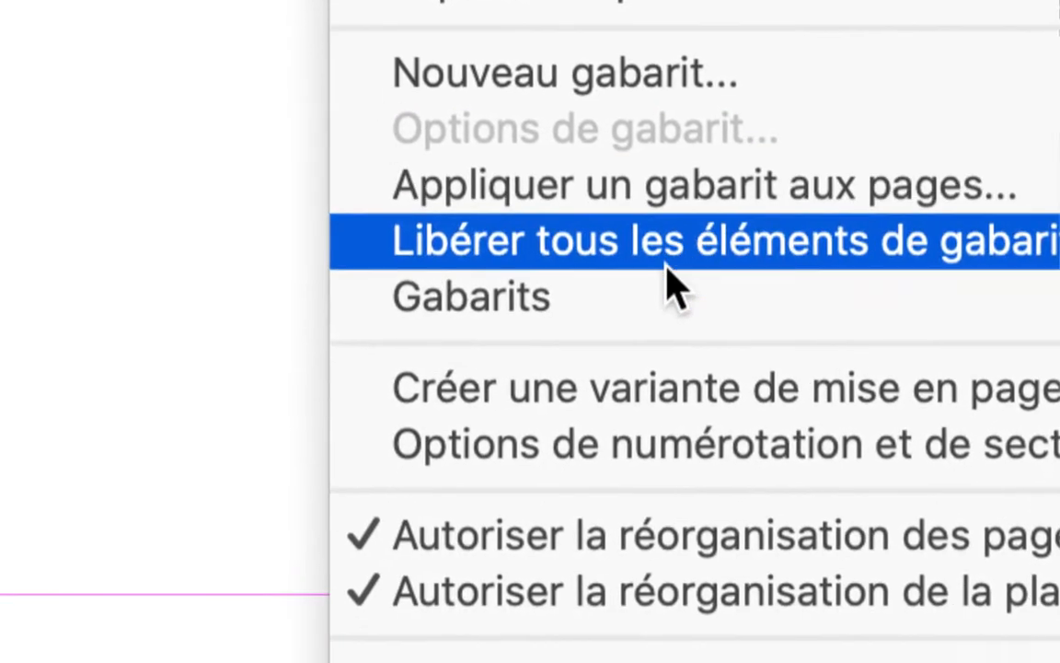
mouse_move(472, 461)
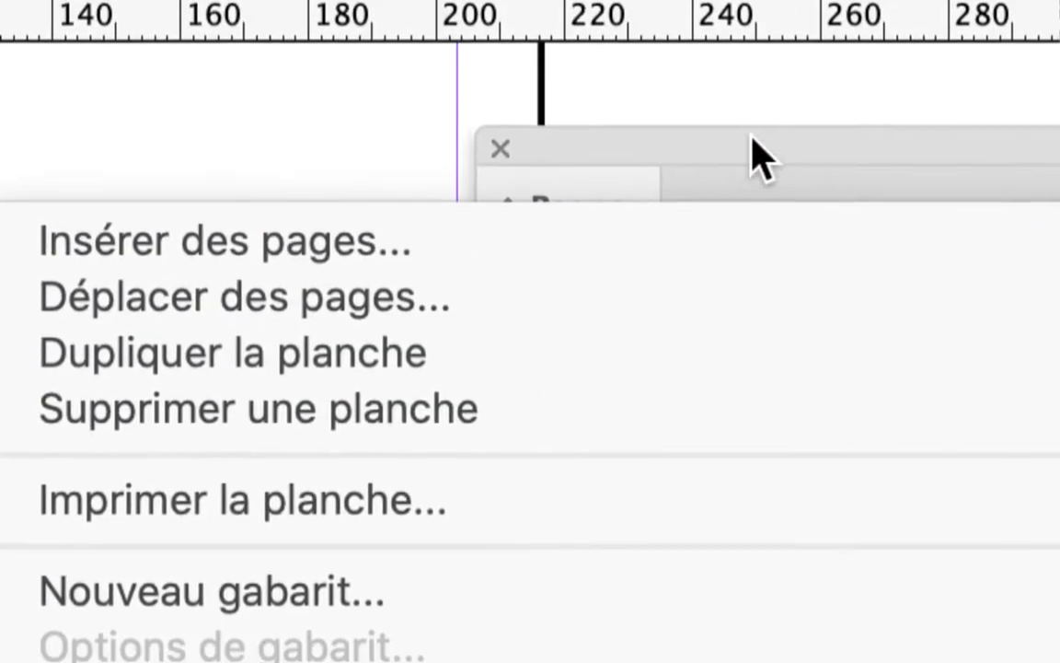
left_click(753, 140)
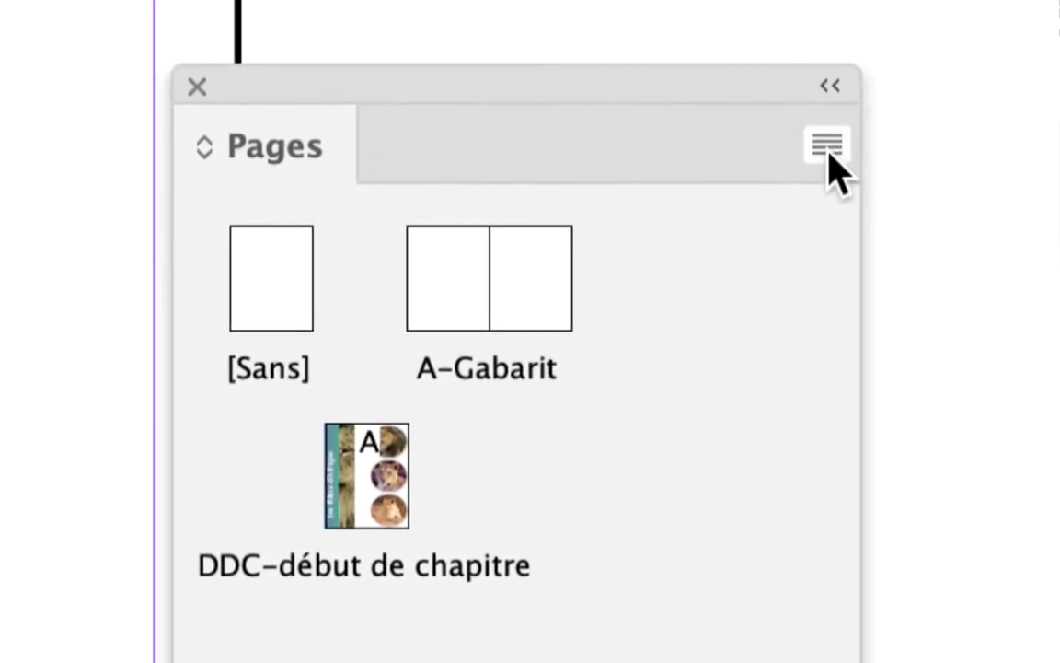
Create a new one-page master with the prefix NUM and the name Gabarit, based on [Sans].
left_click(827, 148)
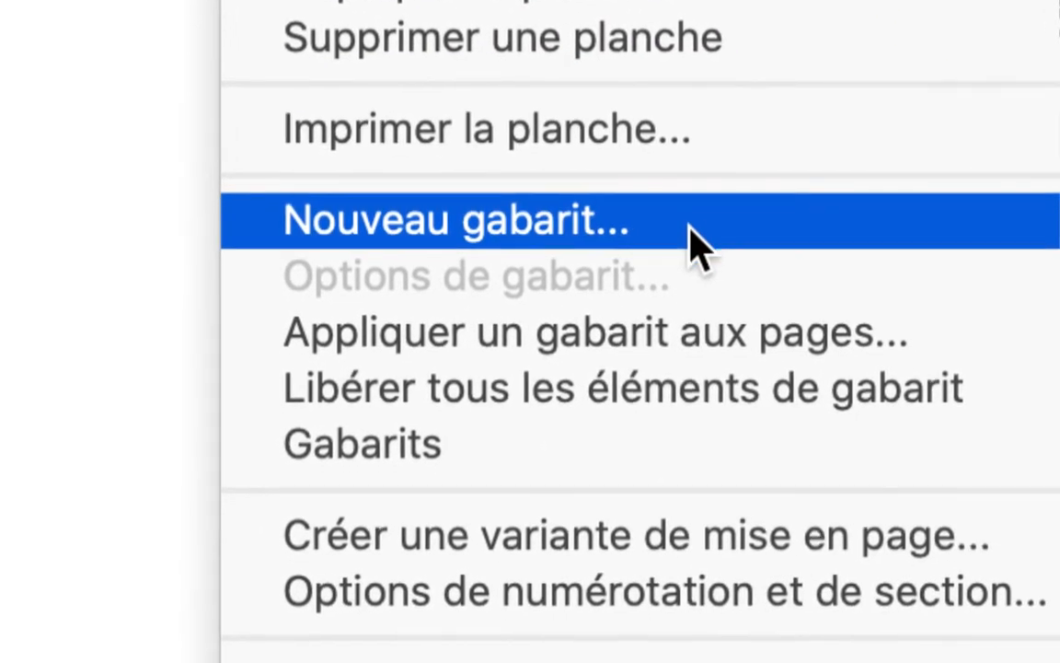
left_click(697, 244)
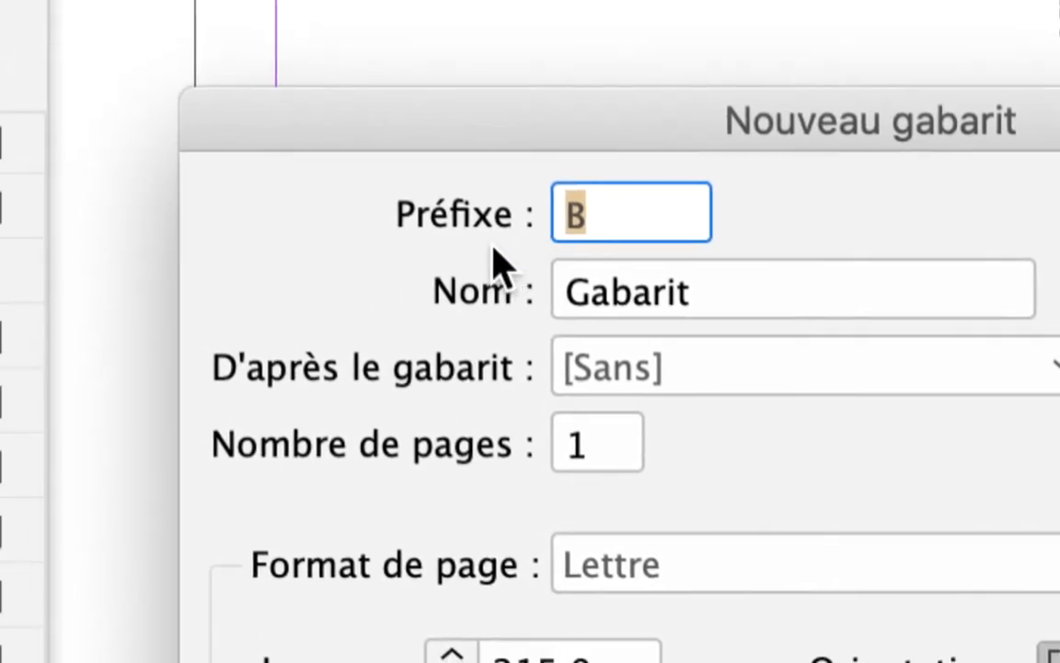
type("NUM")
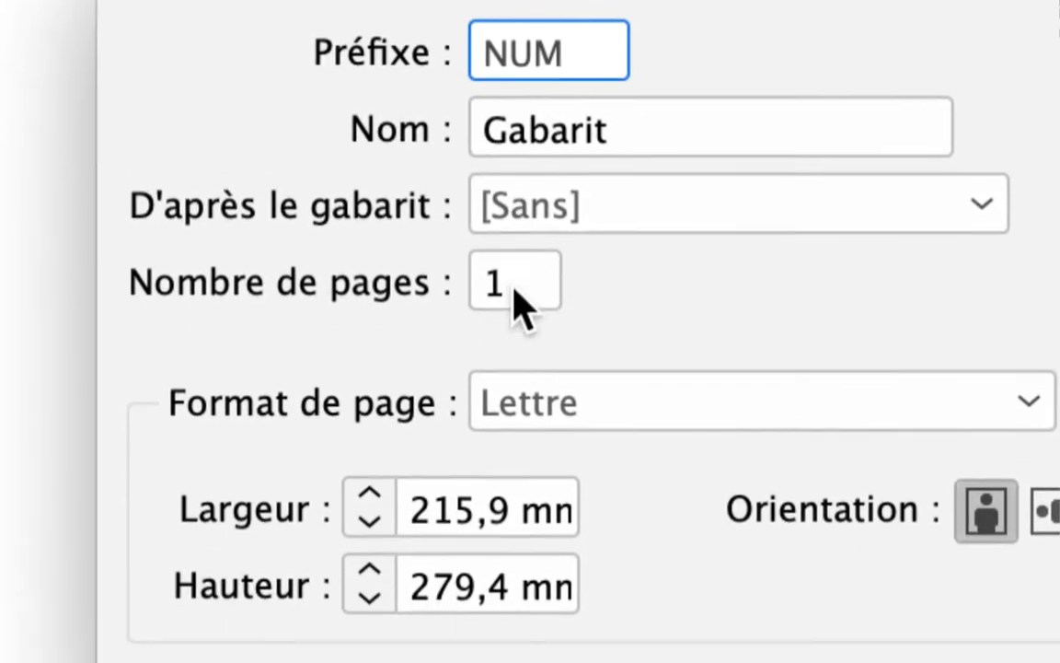
double_click(553, 426)
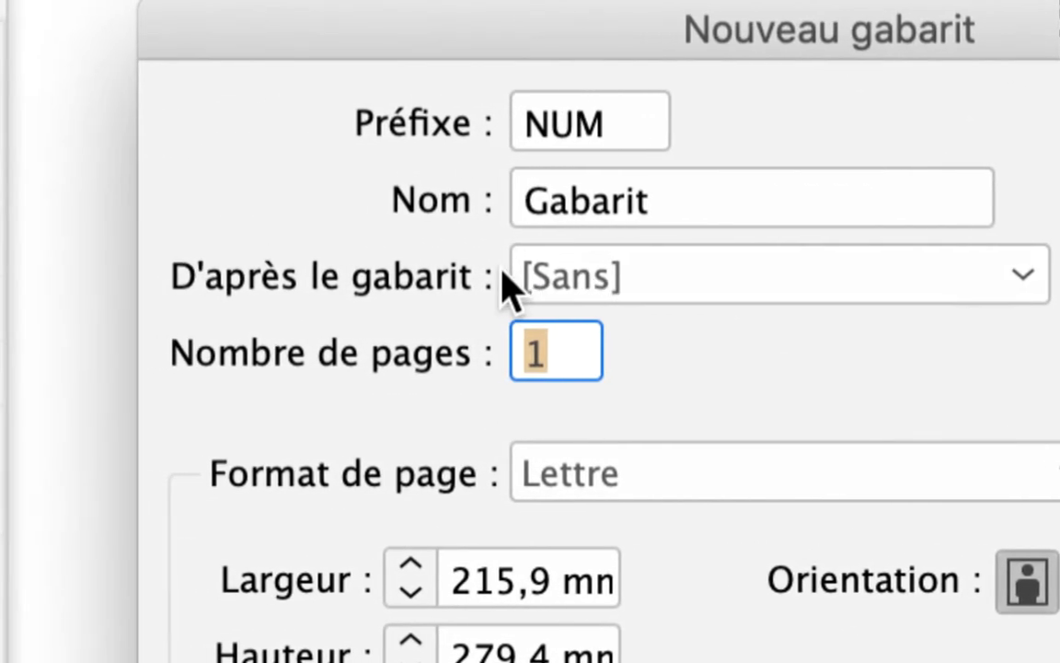
left_click(620, 280)
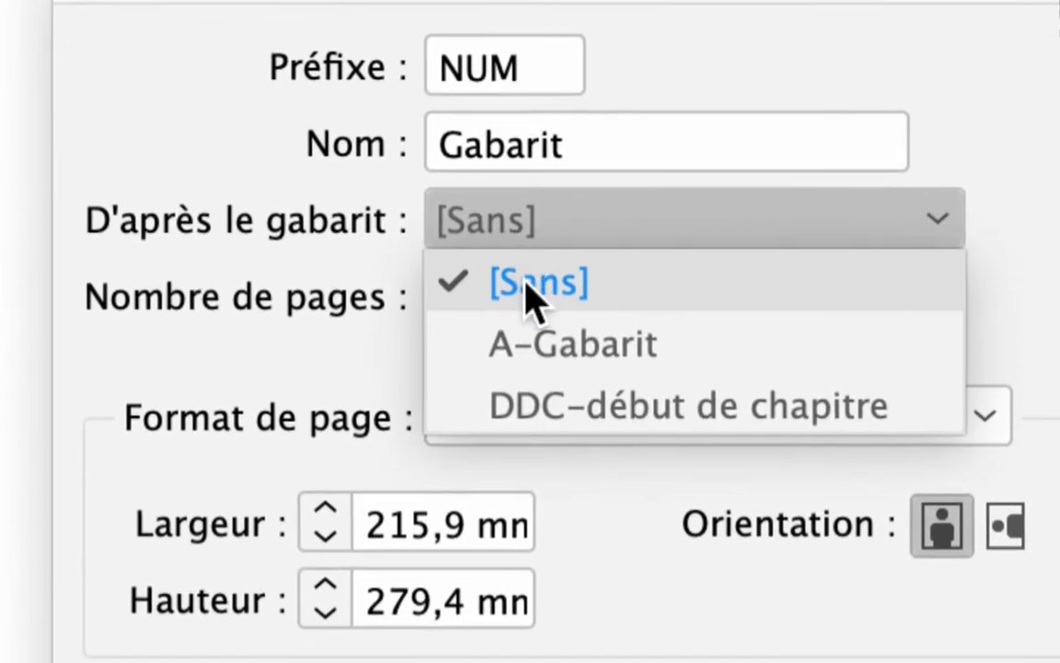
left_click(528, 285)
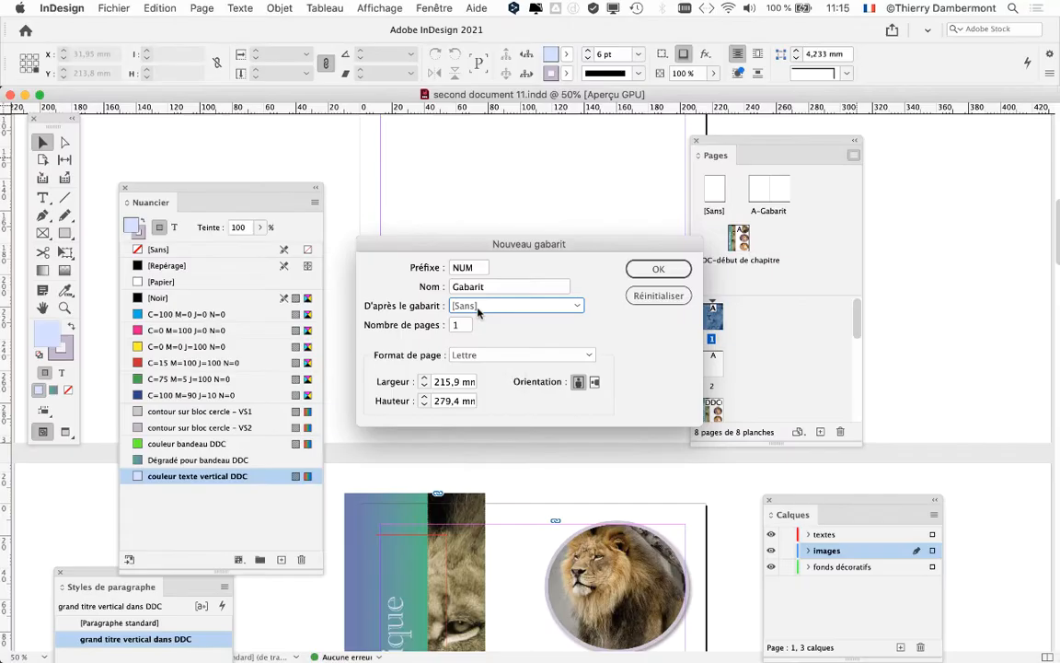
left_click(671, 269)
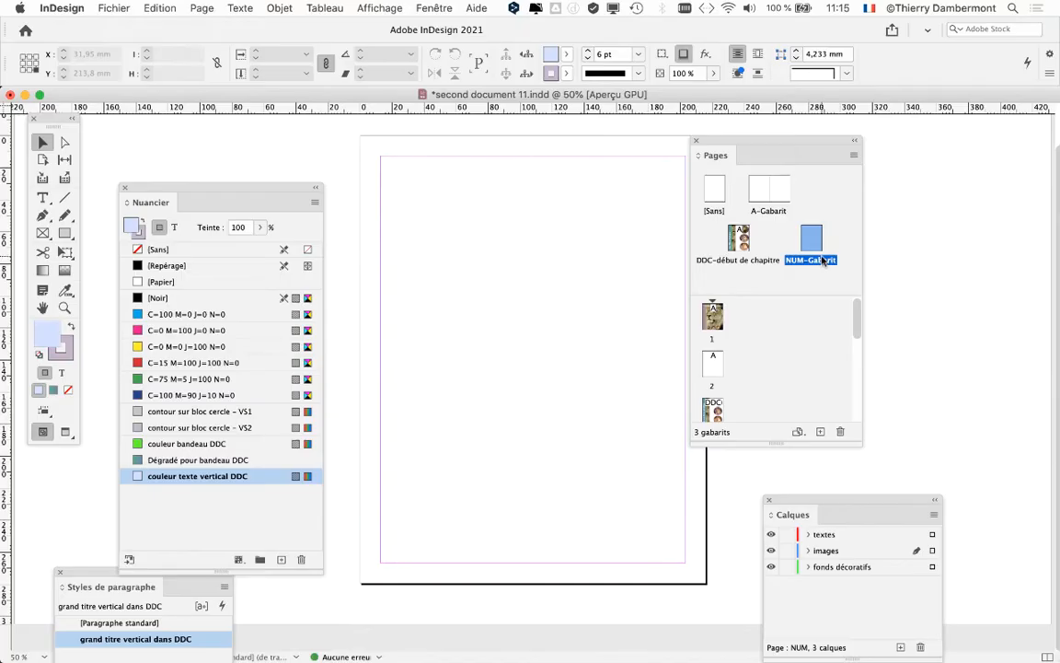
Draw a text frame about 32 mm wide and 31.5 mm high in the upper part of the NUM-Gabarit master page.
left_click_drag(753, 143, 846, 142)
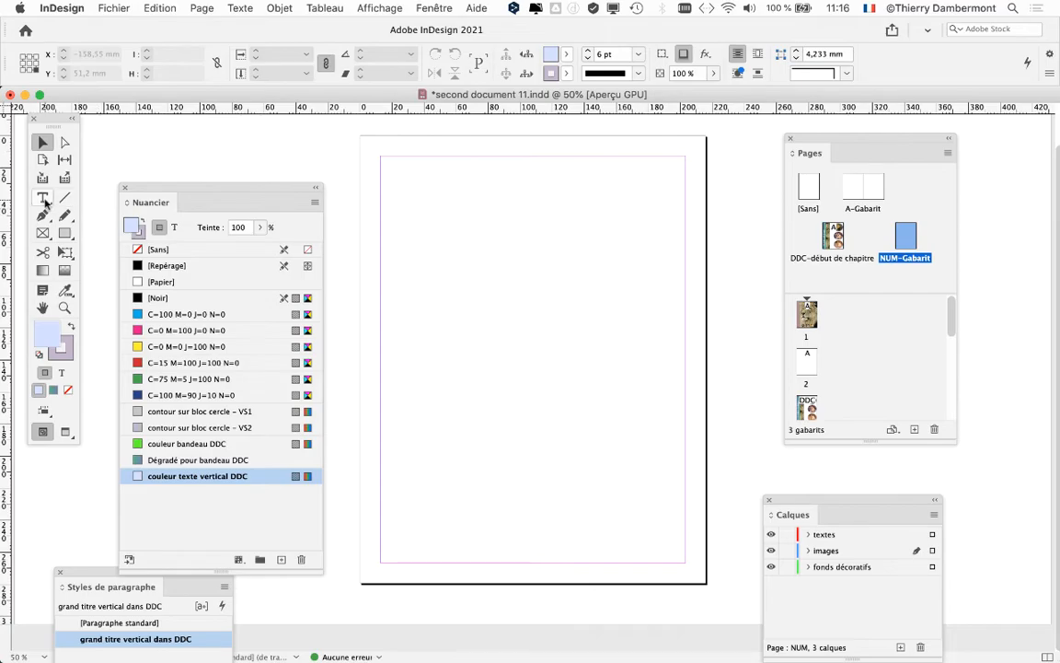
left_click(44, 199)
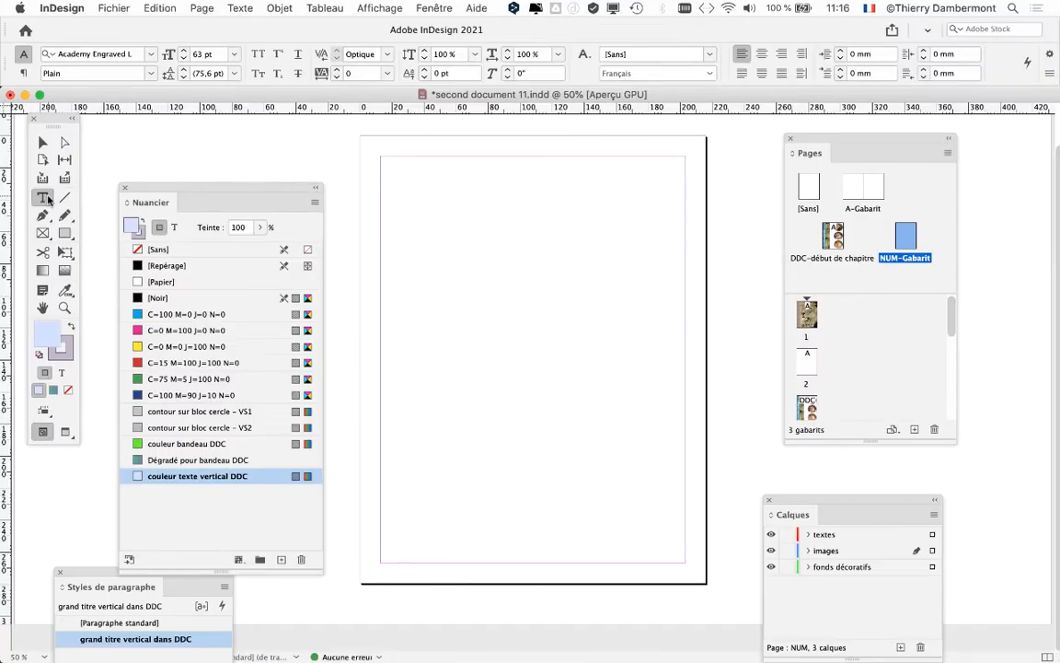
left_click_drag(193, 190, 189, 328)
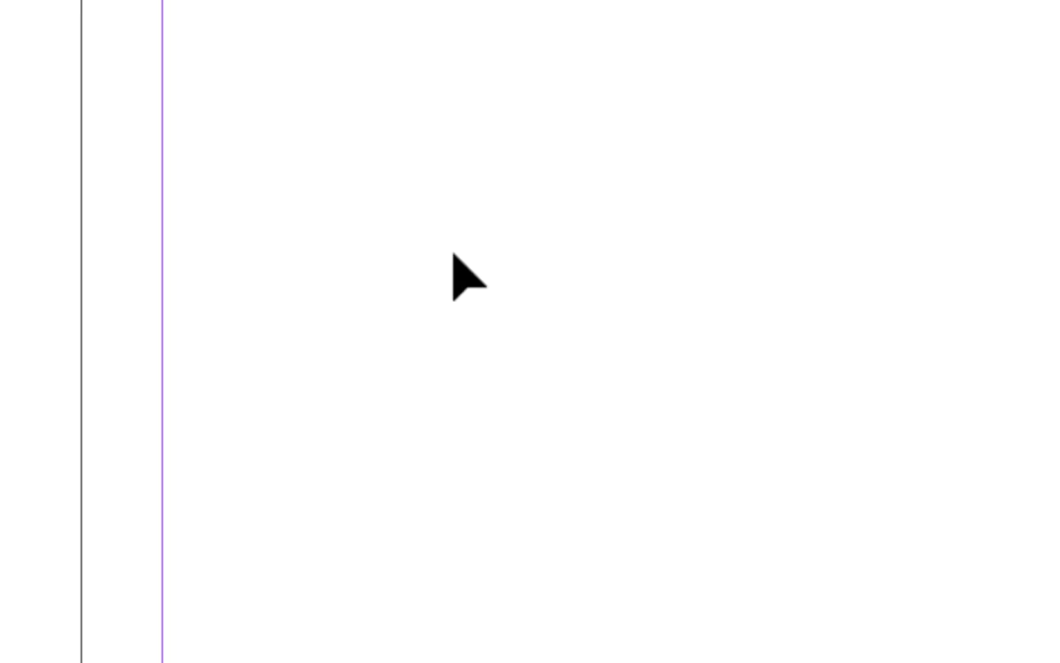
key("t")
left_click_drag(451, 256, 656, 458)
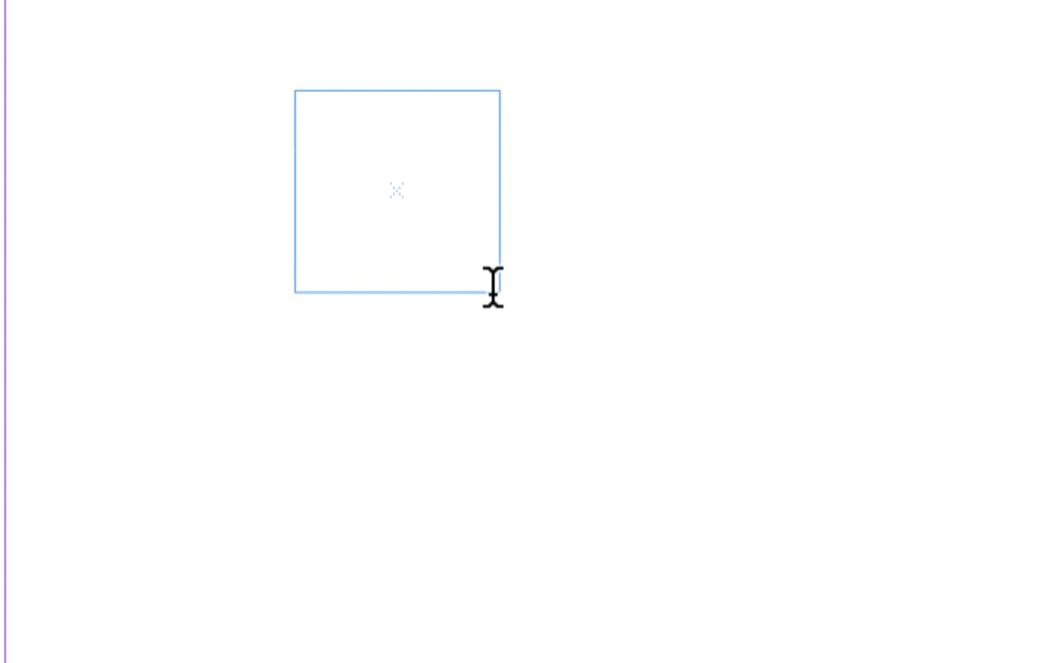
left_click_drag(493, 287, 495, 289)
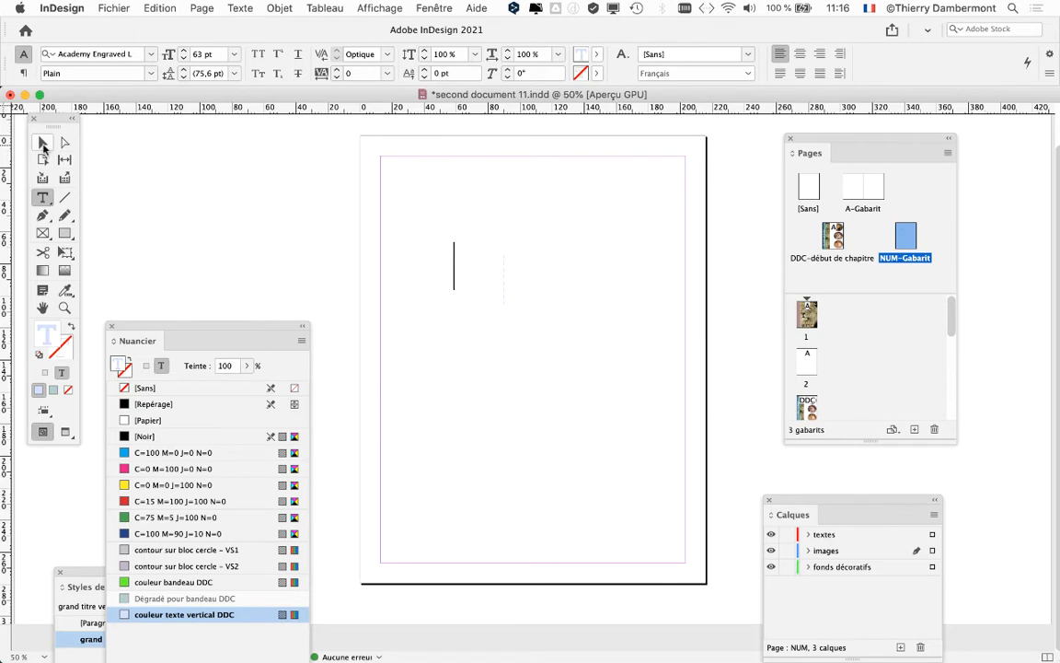
Select the text frame and resize it to about 56 mm wide and 28.5 mm high.
left_click_drag(48, 125, 376, 163)
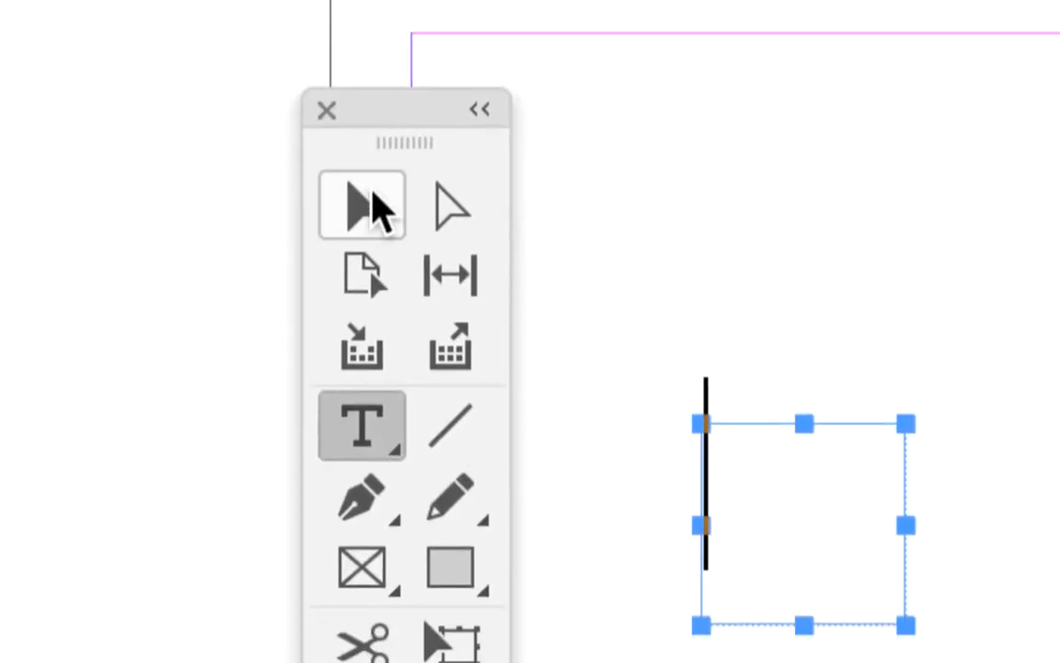
left_click(349, 276)
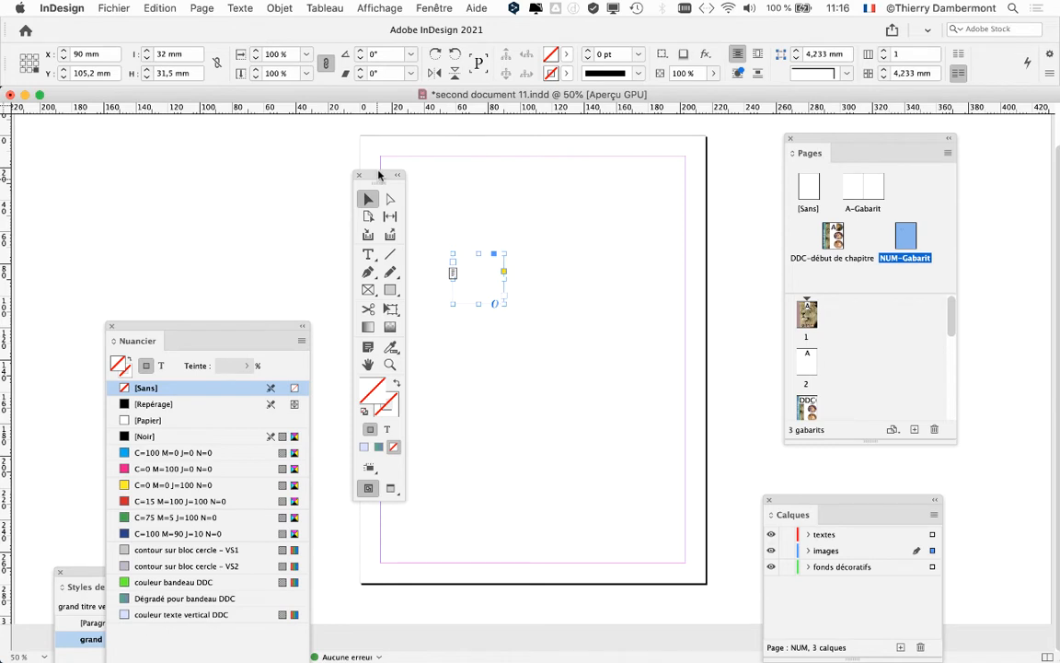
left_click_drag(383, 175, 392, 126)
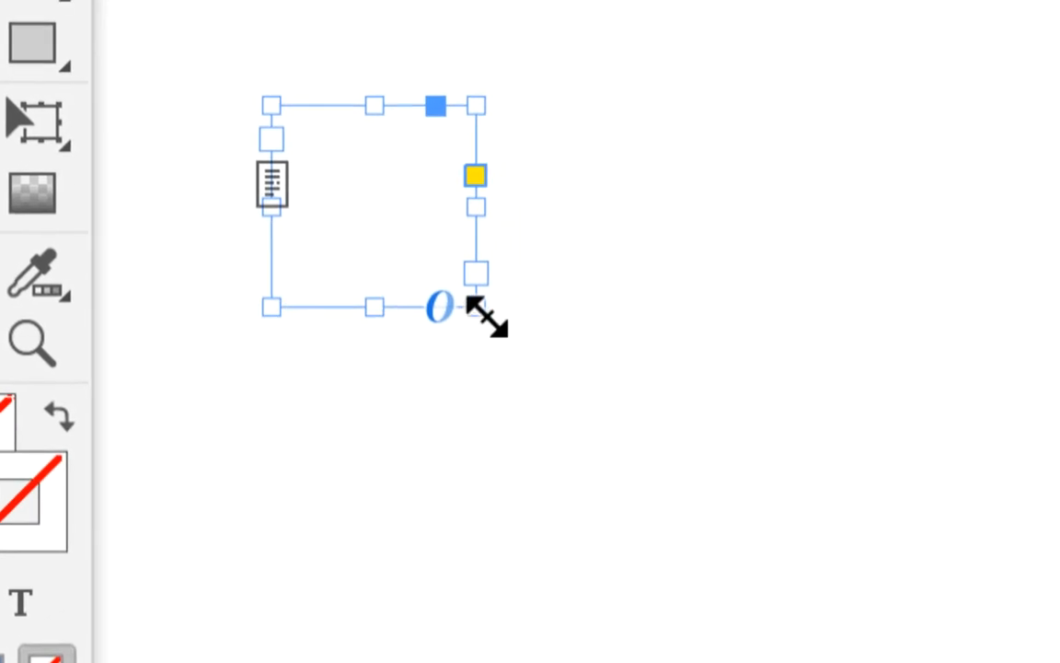
left_click_drag(841, 151, 999, 132)
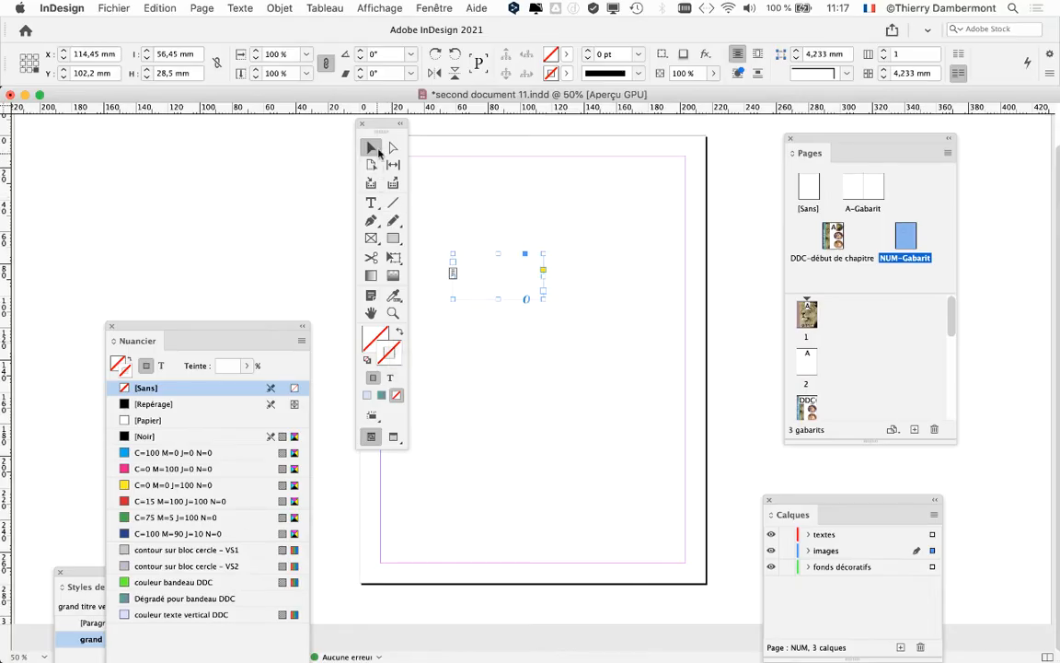
Apply the [Noir] swatch to the text frame's stroke, moving the tools and the swatches clear of the frame.
left_click_drag(379, 127, 97, 115)
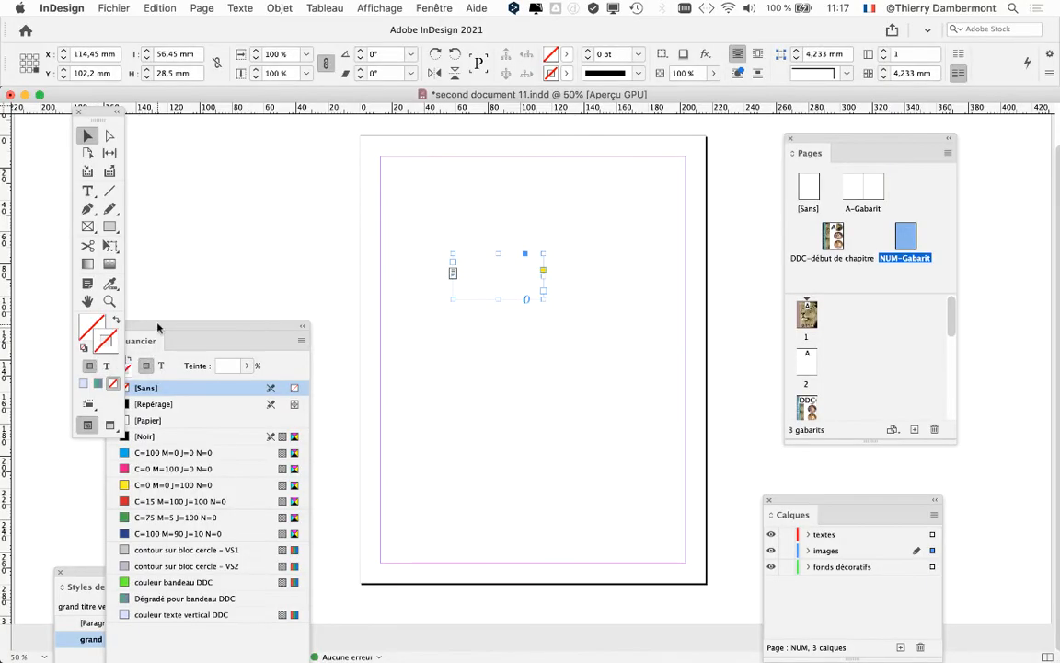
left_click_drag(158, 327, 247, 135)
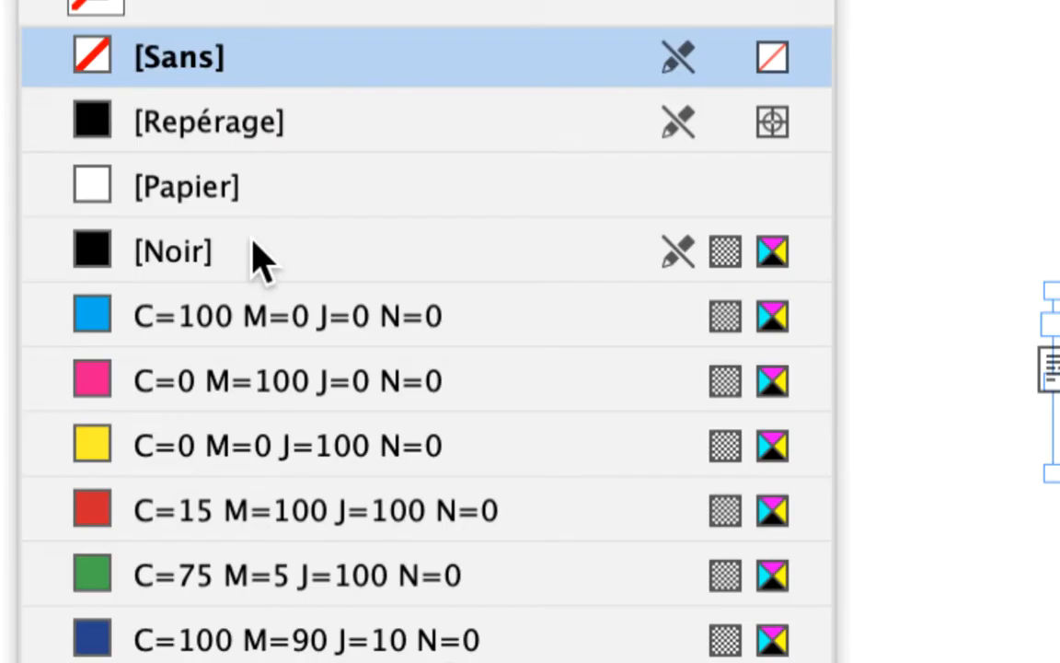
left_click(261, 260)
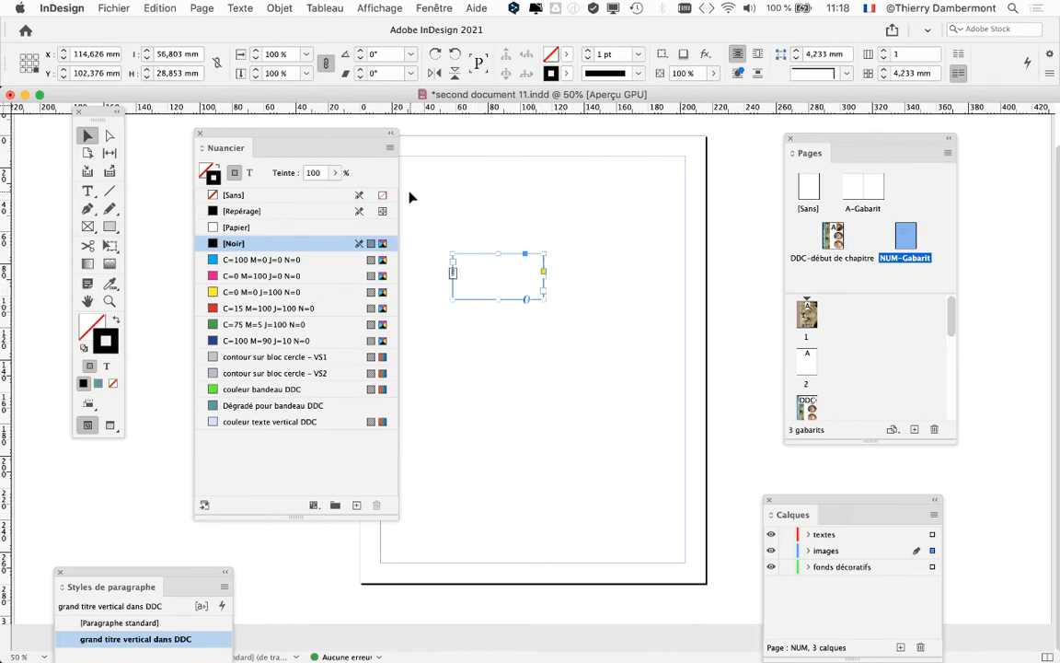
Shrink the Nuancier panel and arrange it beside the page, with the tools close to the text frame.
left_click_drag(374, 136, 352, 131)
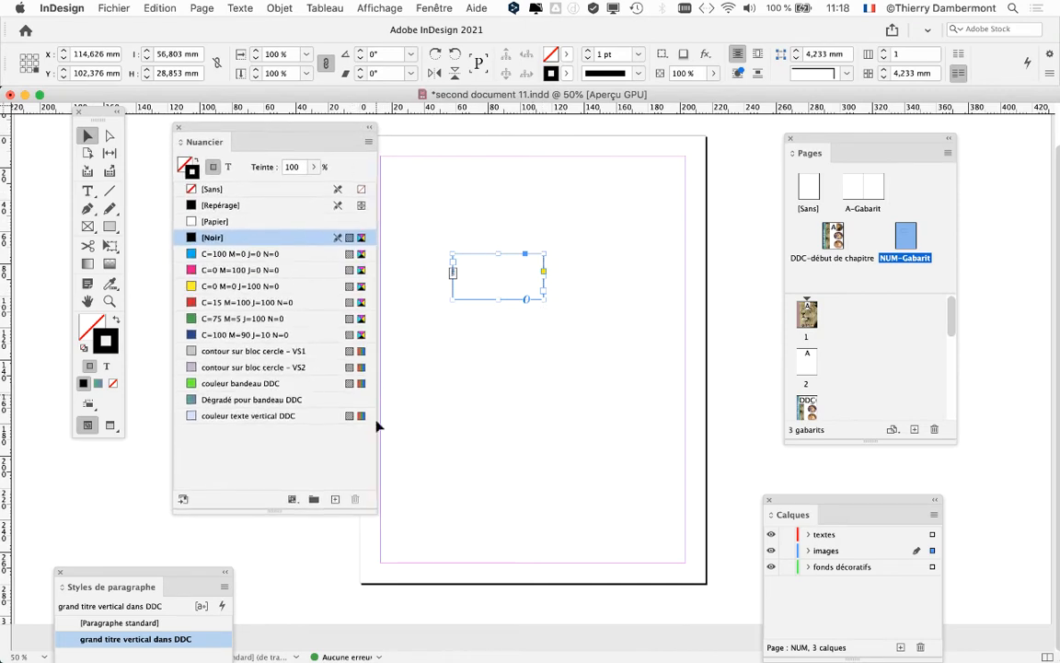
left_click_drag(375, 512, 346, 486)
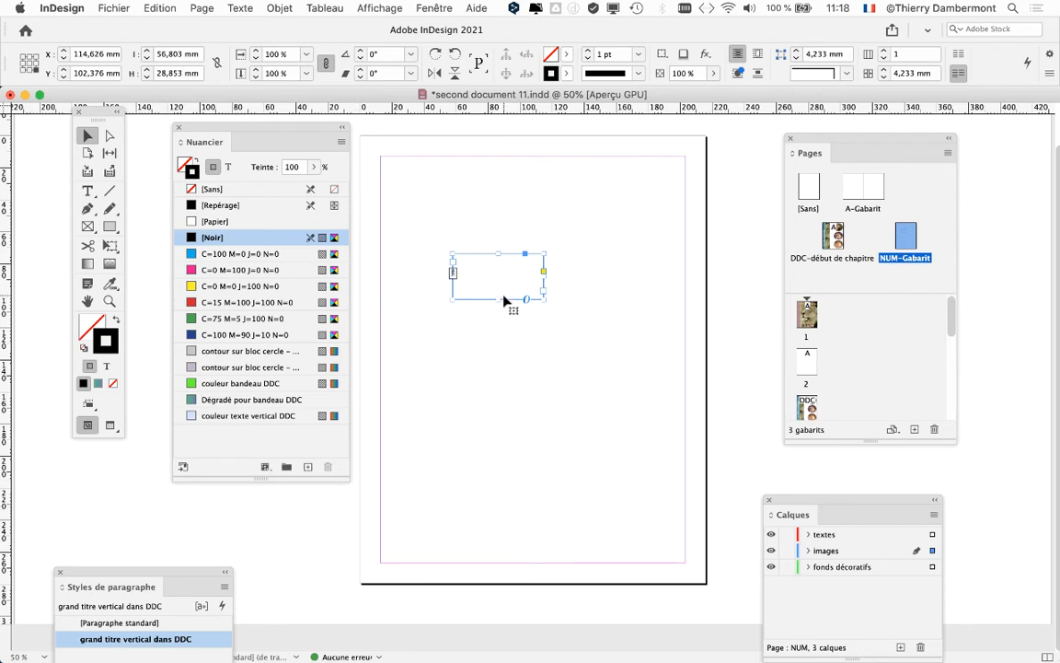
left_click_drag(304, 128, 258, 218)
left_click_drag(94, 109, 387, 145)
left_click_drag(270, 215, 236, 193)
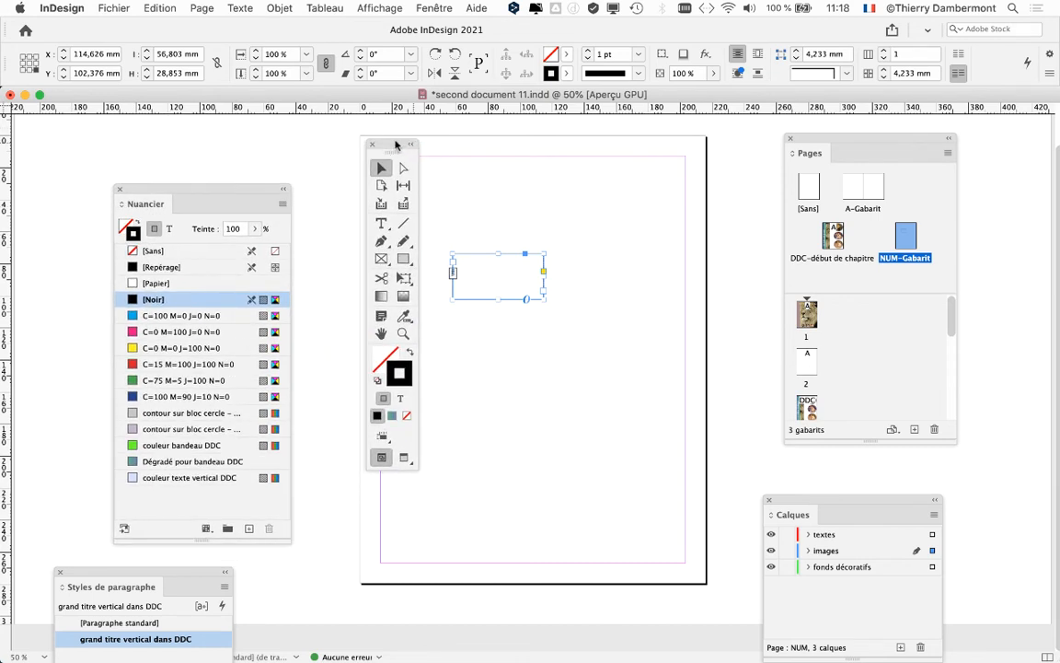
left_click_drag(396, 145, 370, 132)
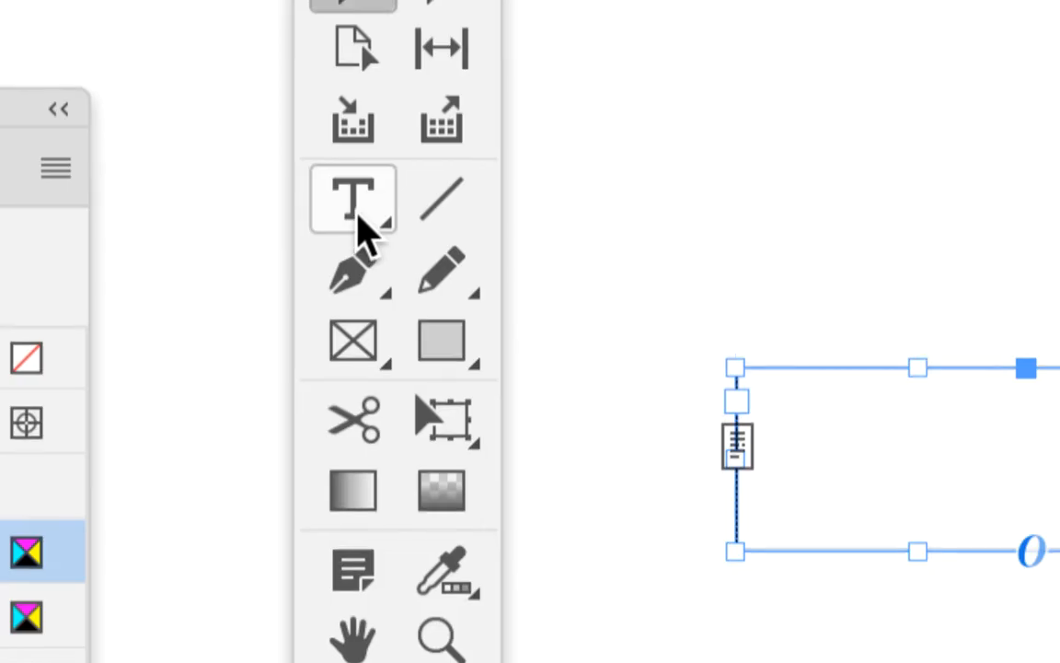
Insert the current page number marker (Numéro de page active) in the text frame on the NUM-Gabarit master.
left_click(357, 215)
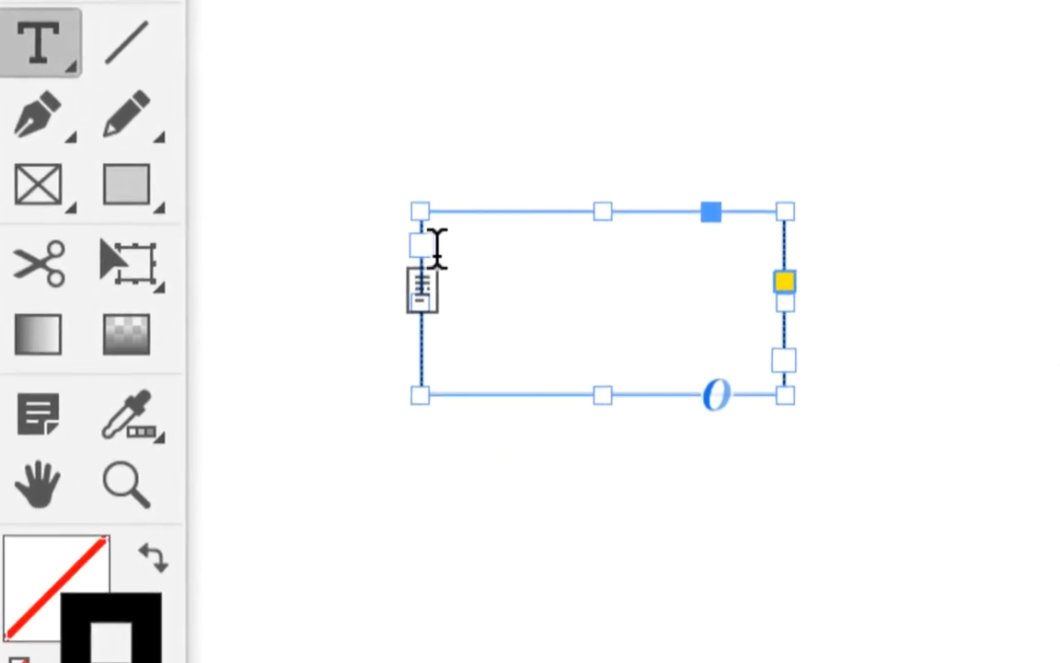
left_click(761, 412)
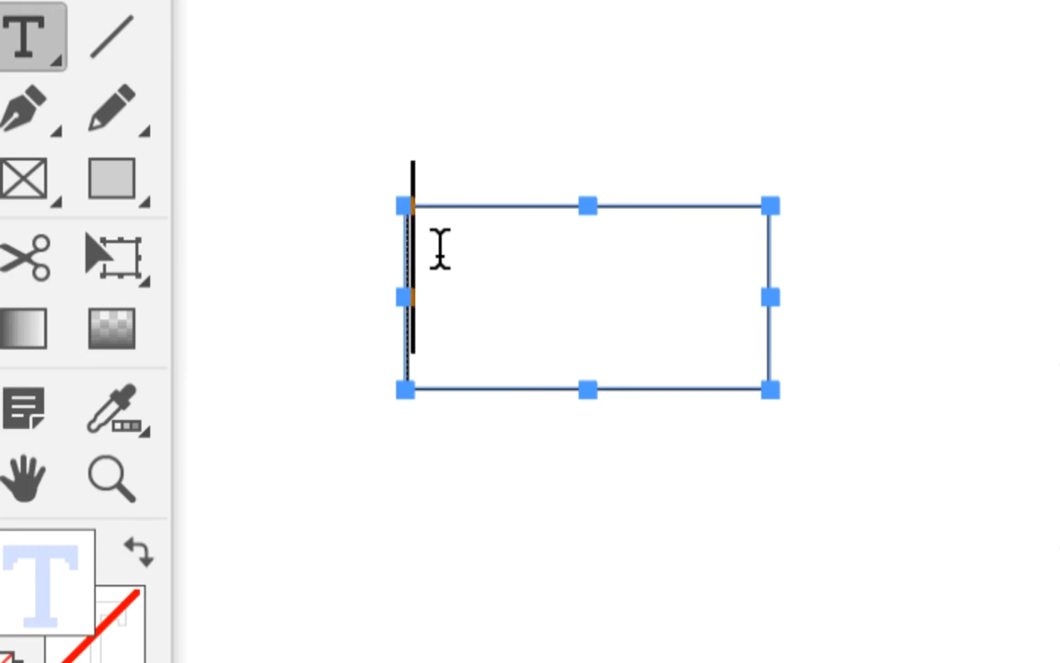
right_click(439, 252)
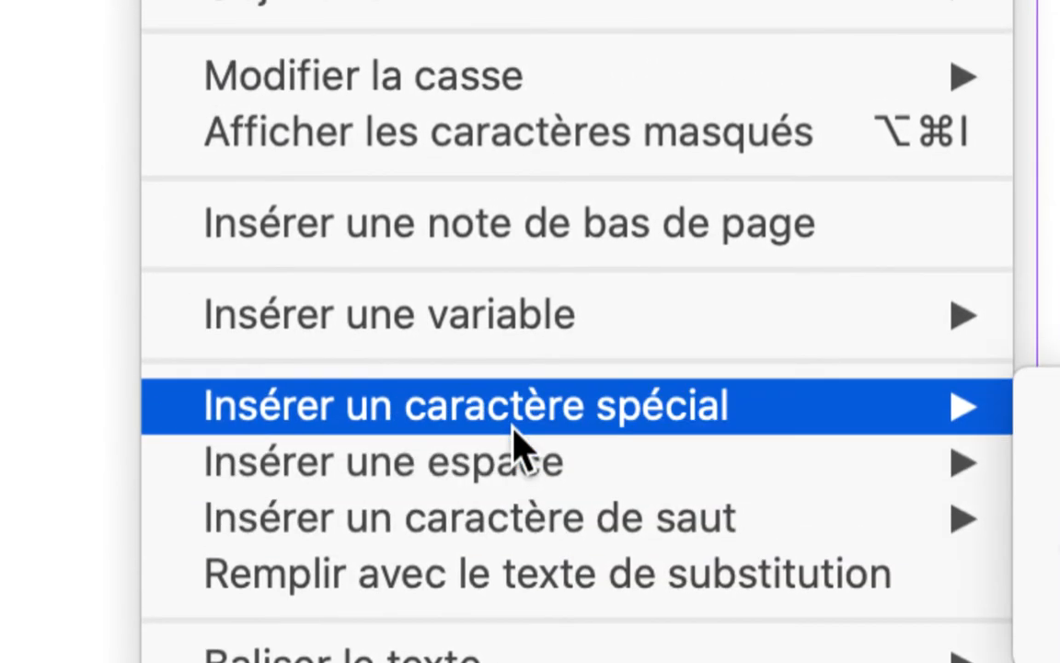
mouse_move(529, 410)
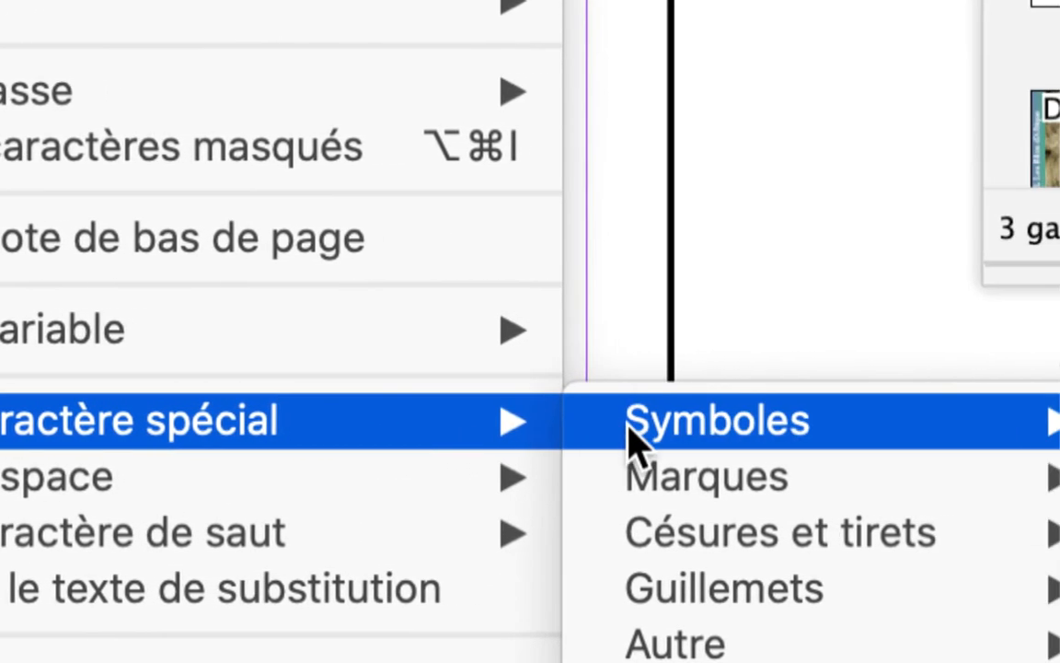
mouse_move(754, 474)
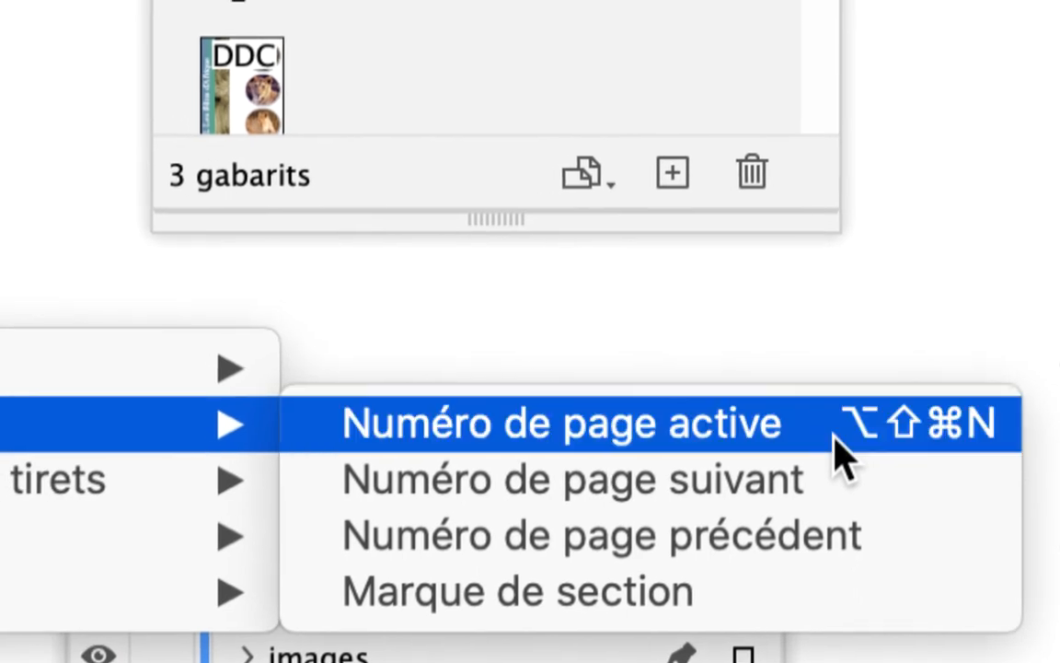
left_click(834, 435)
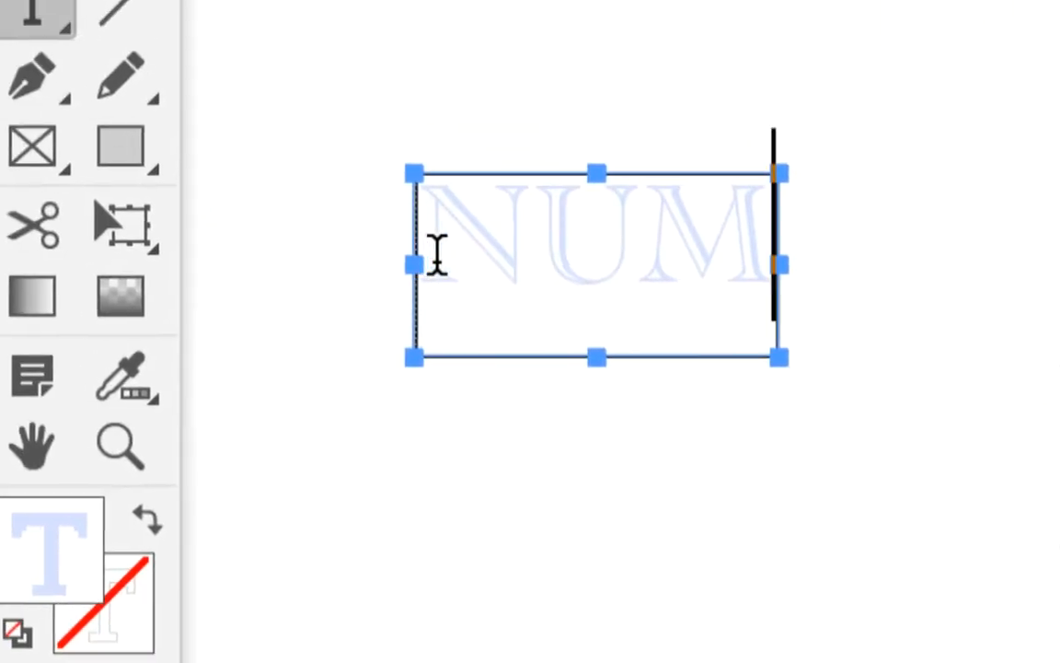
left_click_drag(431, 230, 655, 246)
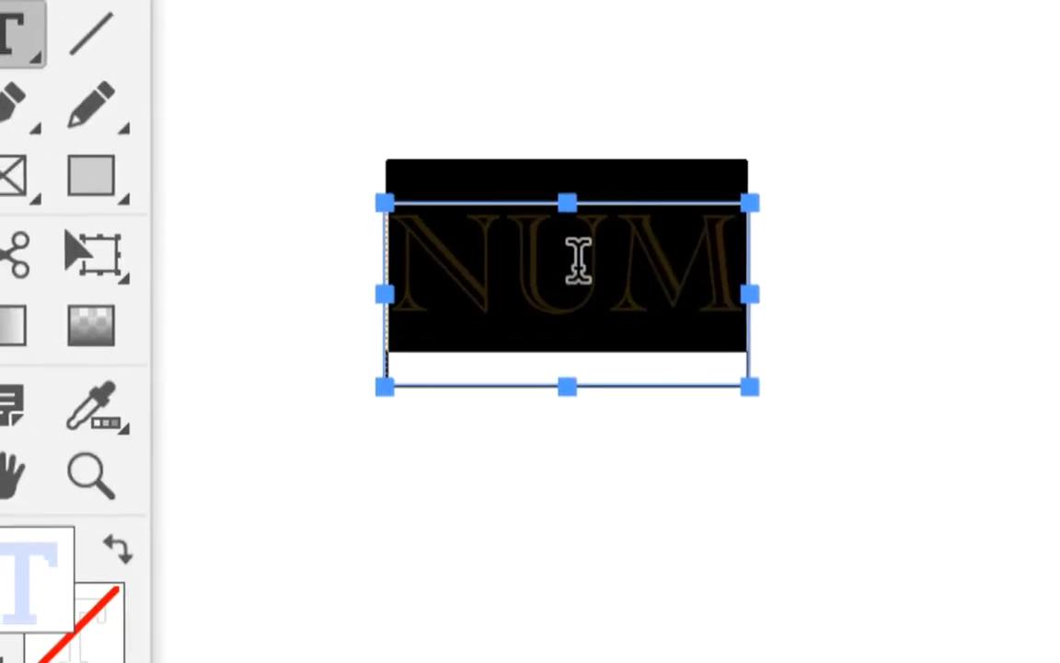
left_click(570, 266)
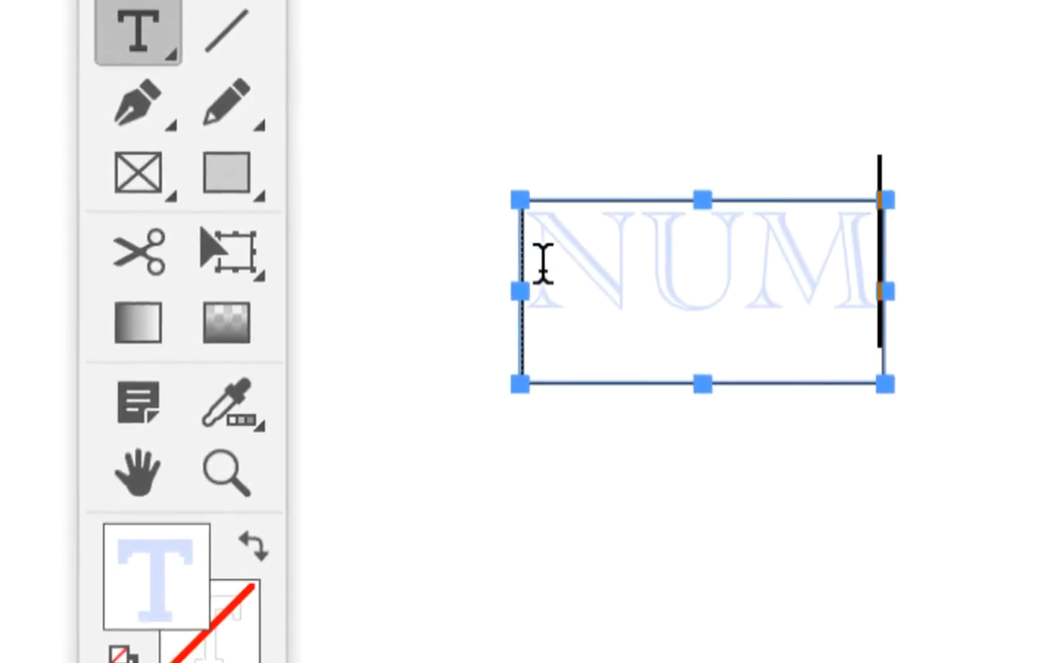
left_click_drag(435, 255, 738, 285)
left_click(602, 269)
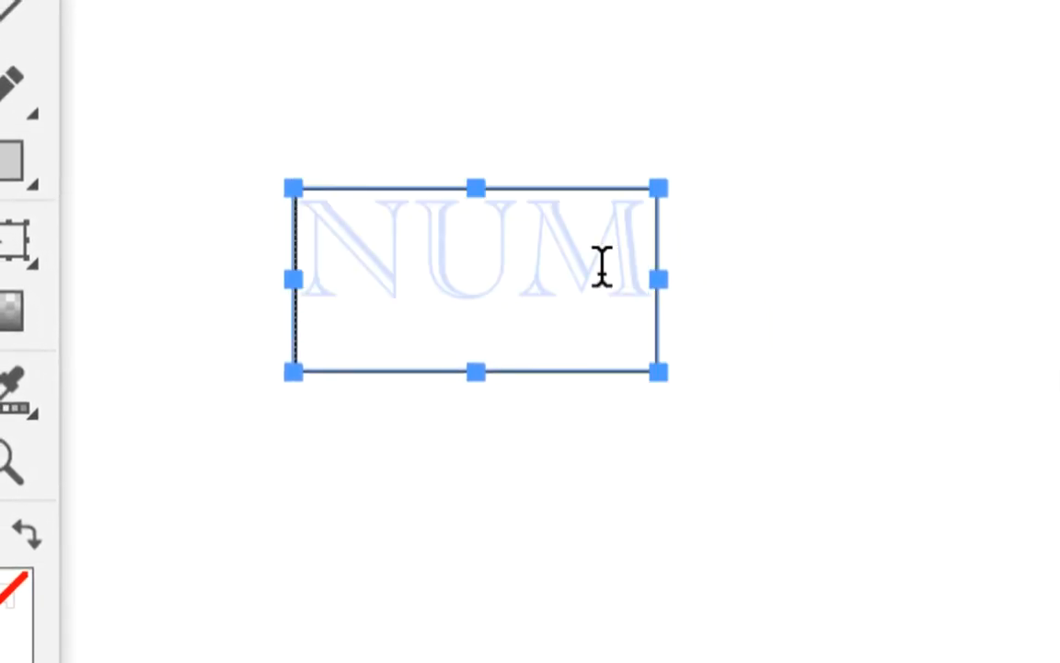